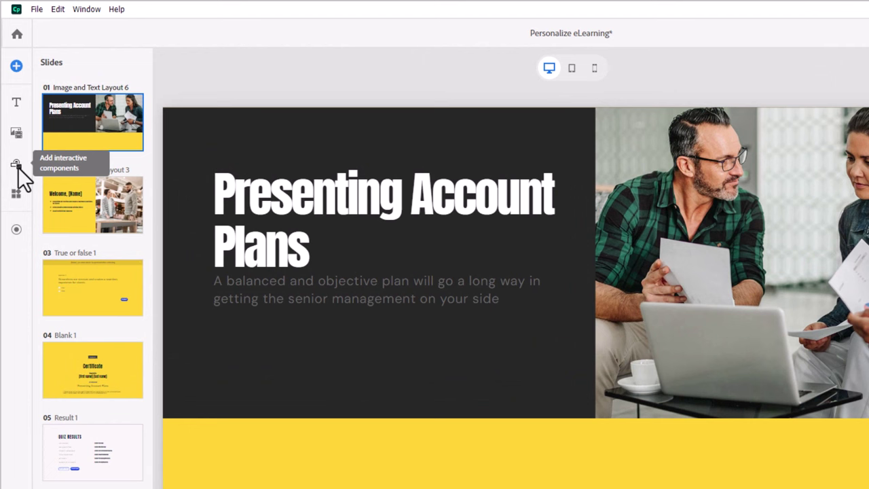
# - Add a text input field to the first slide and duplicate it so two fields stack below the title
pyautogui.click(17, 166)
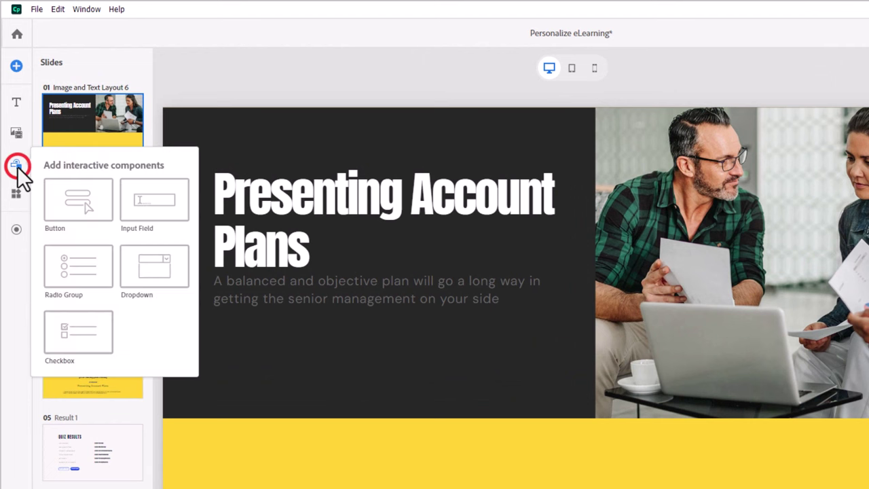
pyautogui.click(156, 190)
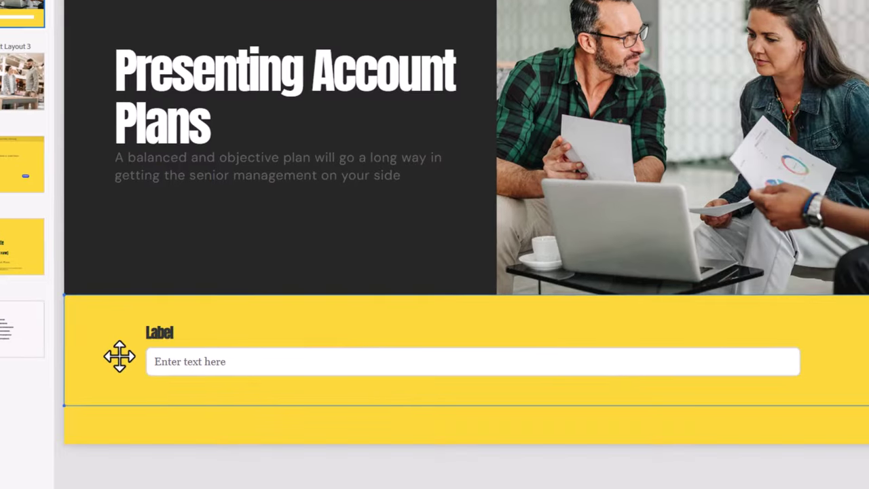
pyautogui.click(219, 480)
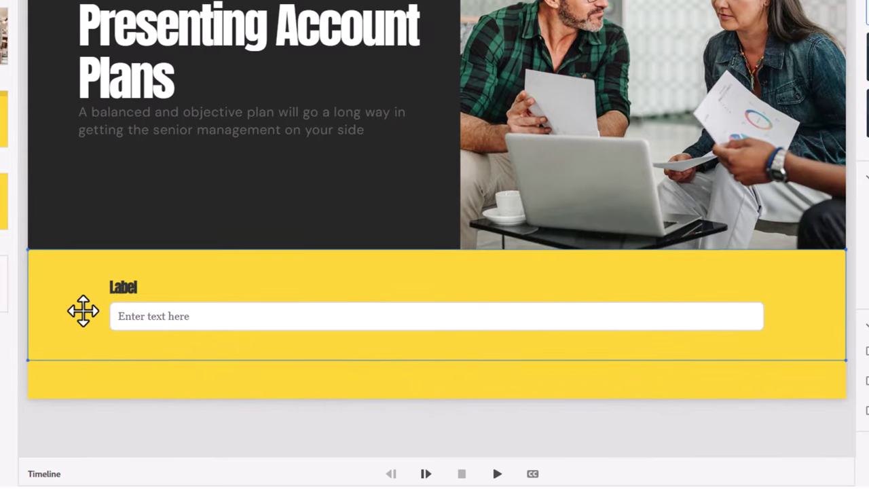
pyautogui.hotkey('ctrl', 'd')
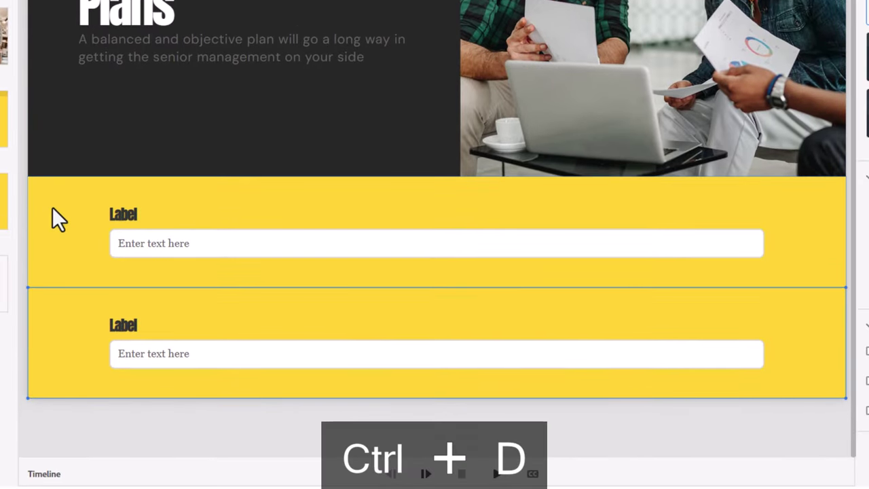
# - Remove the 'Label' caption from both input fields
pyautogui.click(790, 251)
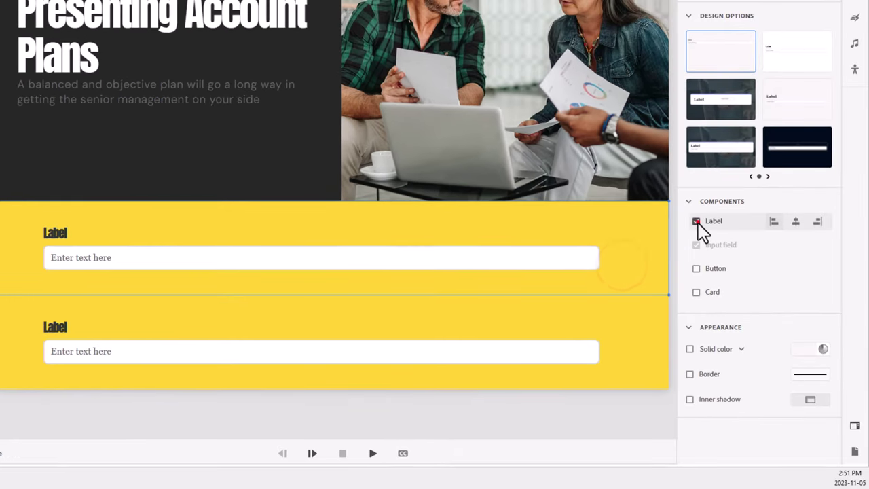
pyautogui.click(697, 222)
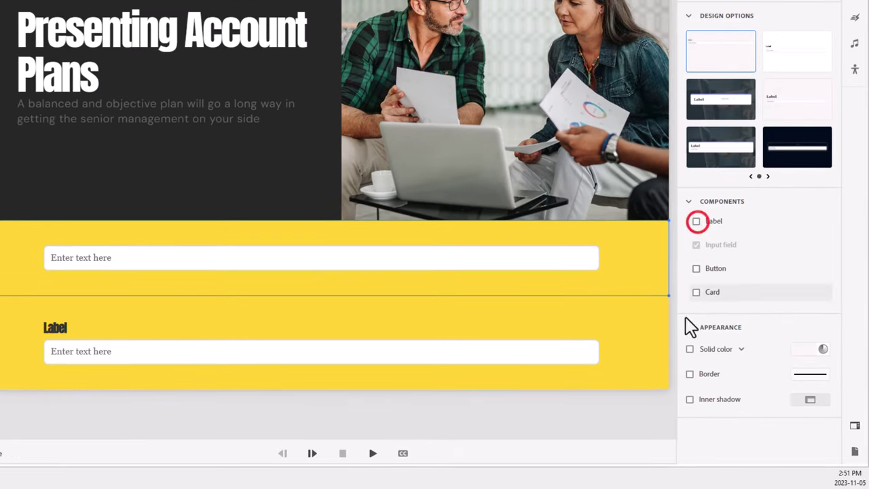
pyautogui.click(647, 343)
pyautogui.click(697, 223)
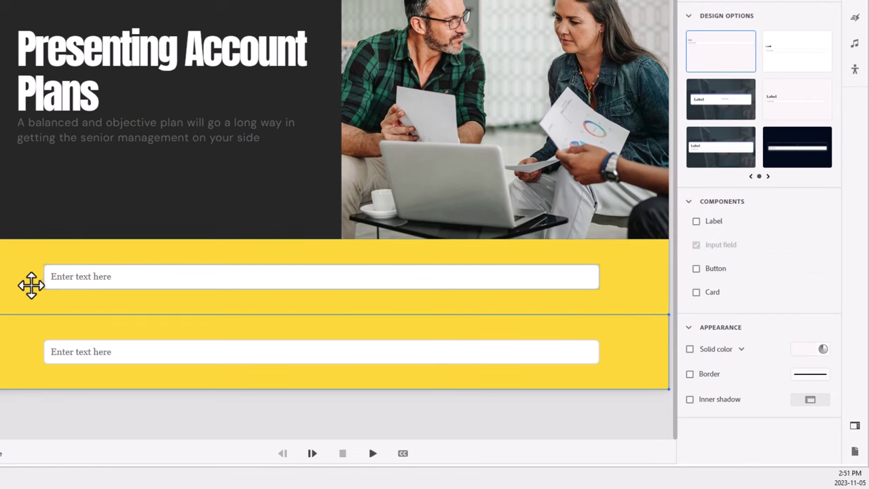
# - Set the top field's bottom padding and the lower field's top padding to 10px
pyautogui.click(12, 284)
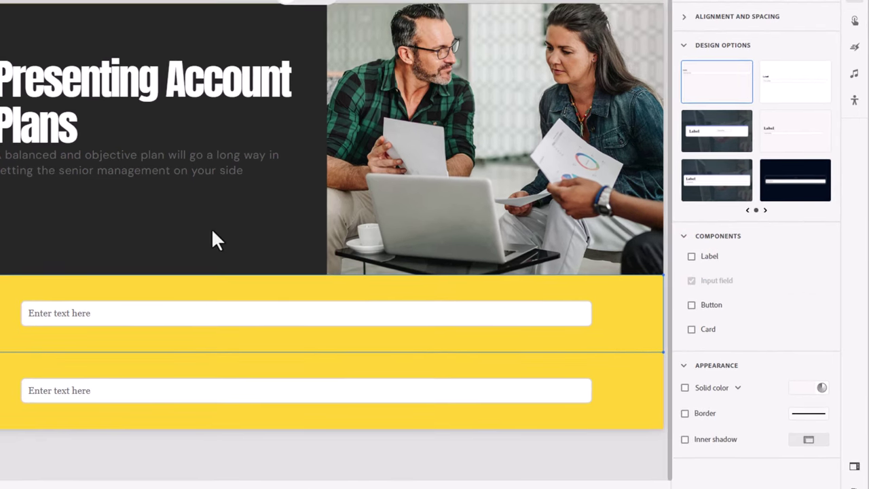
pyautogui.click(684, 16)
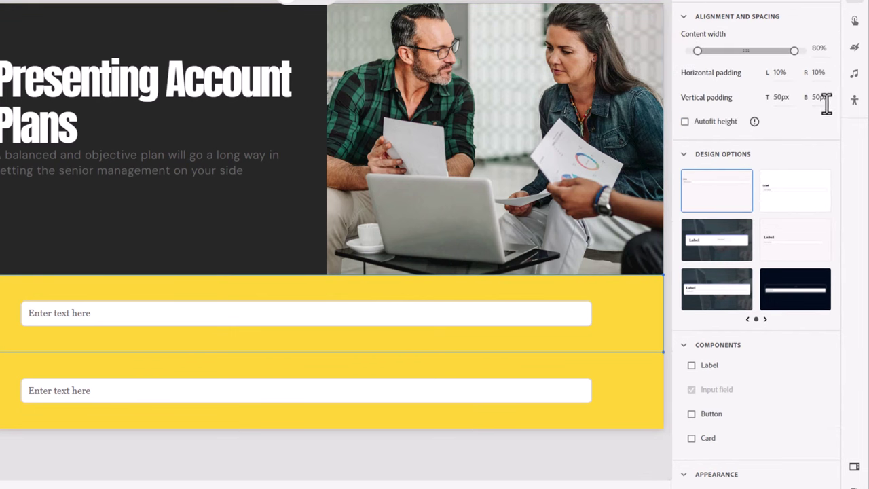
pyautogui.click(823, 99)
pyautogui.write('10')
pyautogui.press('Return')
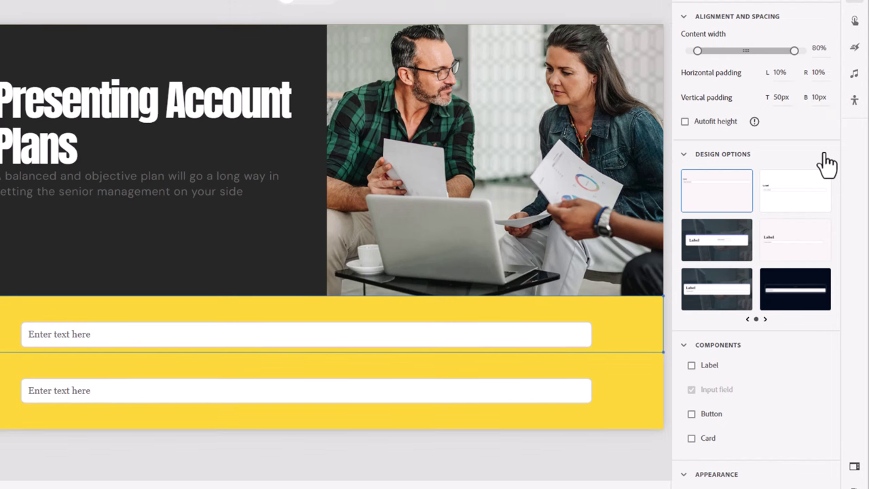
pyautogui.click(629, 381)
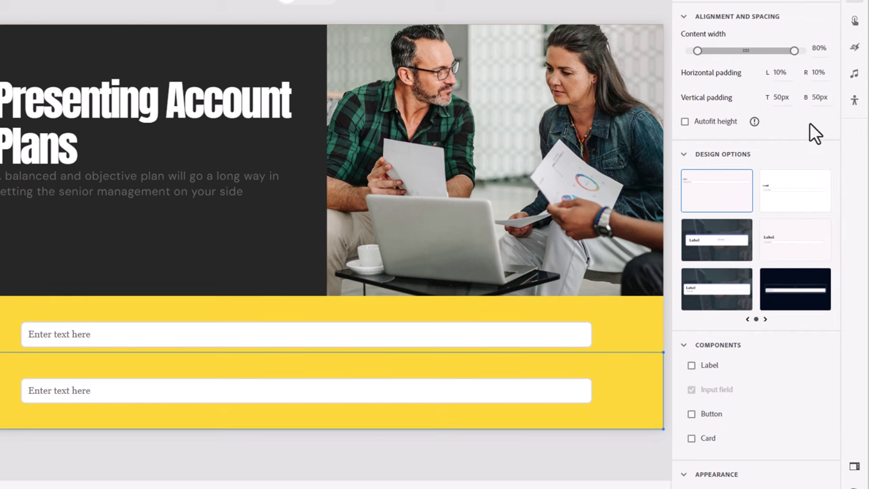
pyautogui.click(780, 97)
pyautogui.write('10')
pyautogui.press('Return')
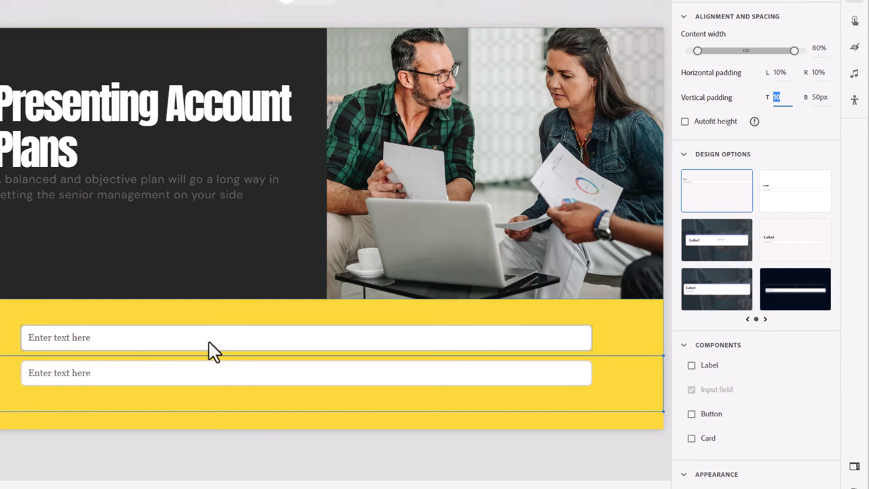
# - Replace the two fields' 'Enter text here' placeholders with 'First name:' and 'Last name:'
pyautogui.click(57, 339)
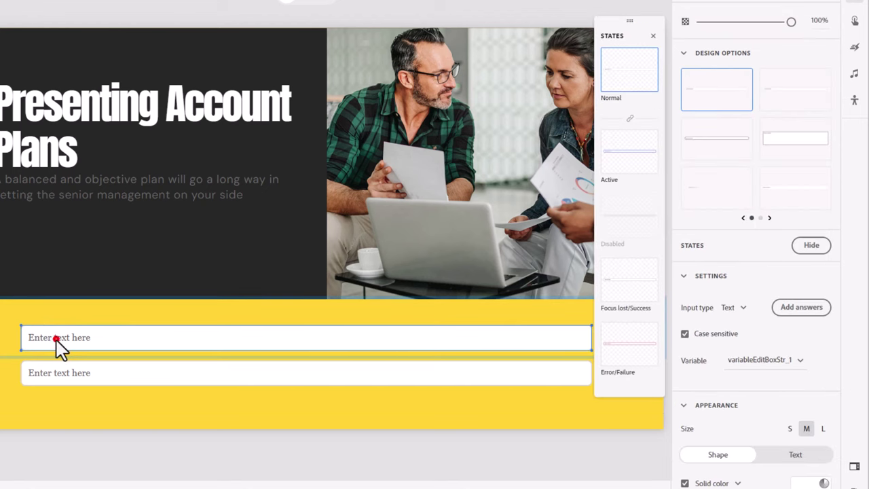
pyautogui.doubleClick(57, 339)
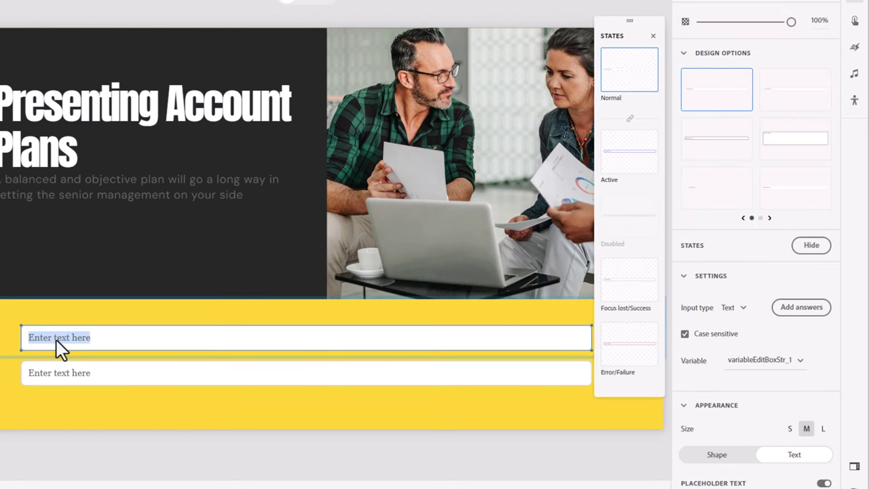
pyautogui.write('First name:')
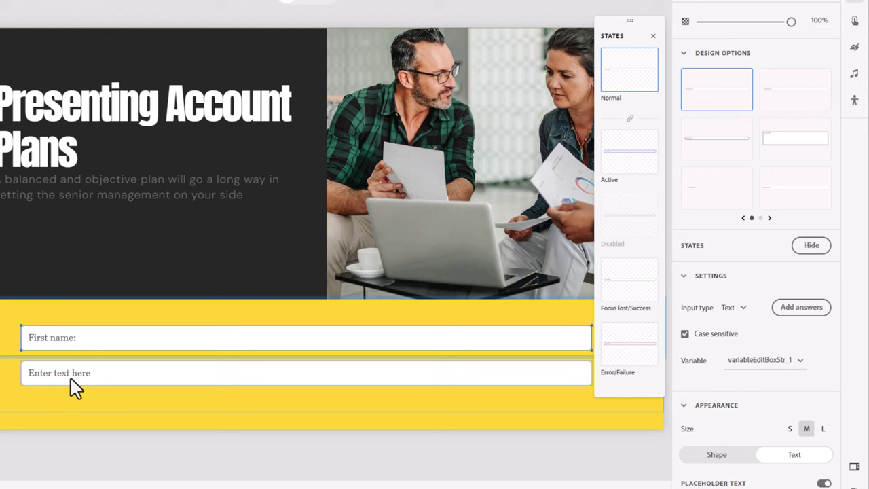
pyautogui.doubleClick(70, 372)
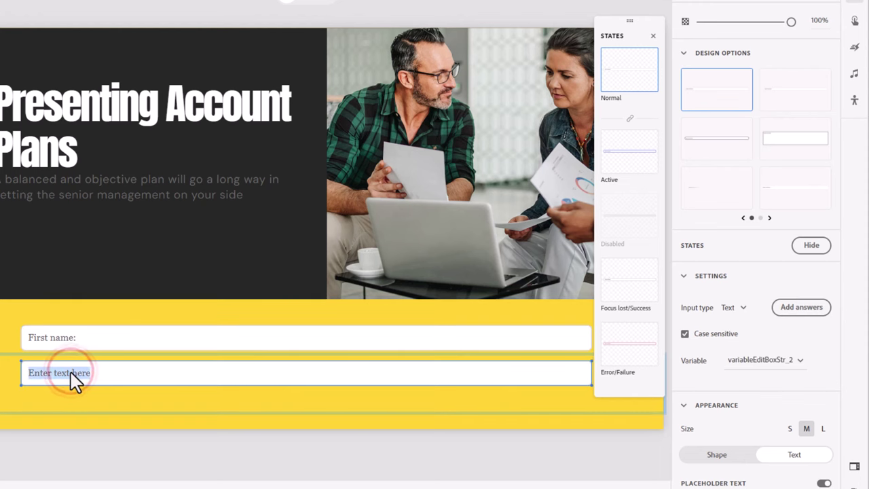
pyautogui.write('Last name:')
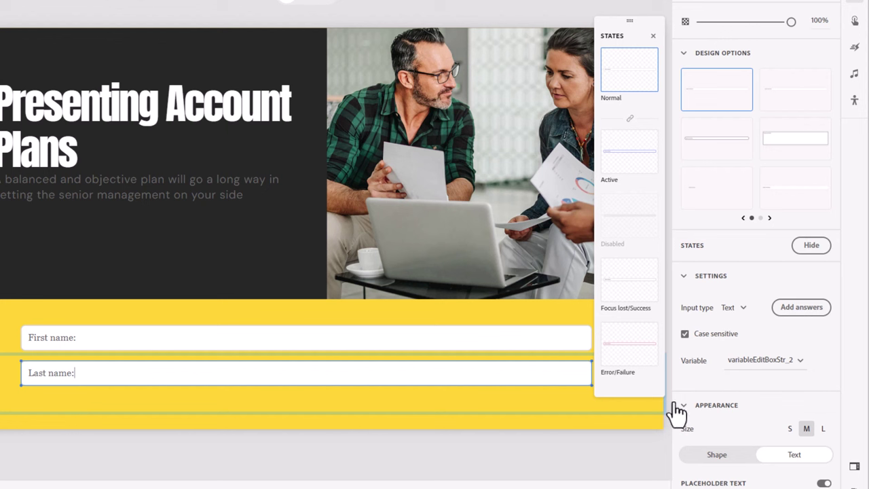
pyautogui.click(517, 337)
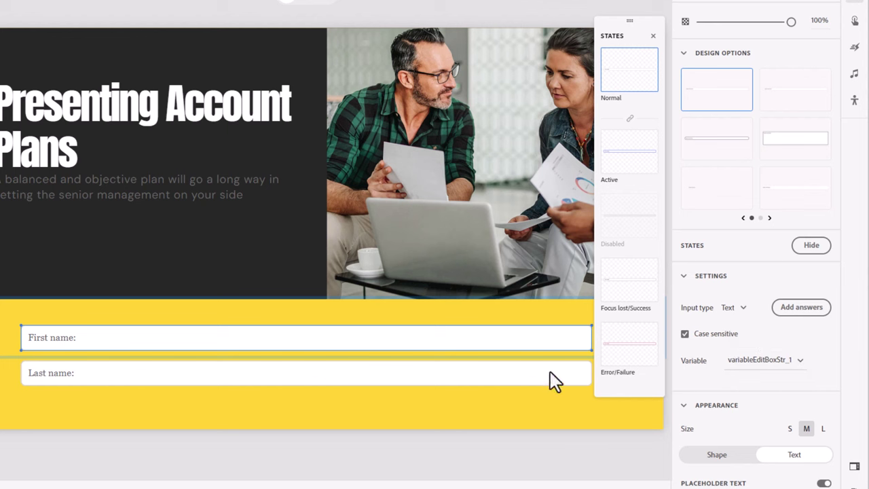
# - Review the Last name field's available variables without changing them, then bring up the Window menu
pyautogui.click(157, 371)
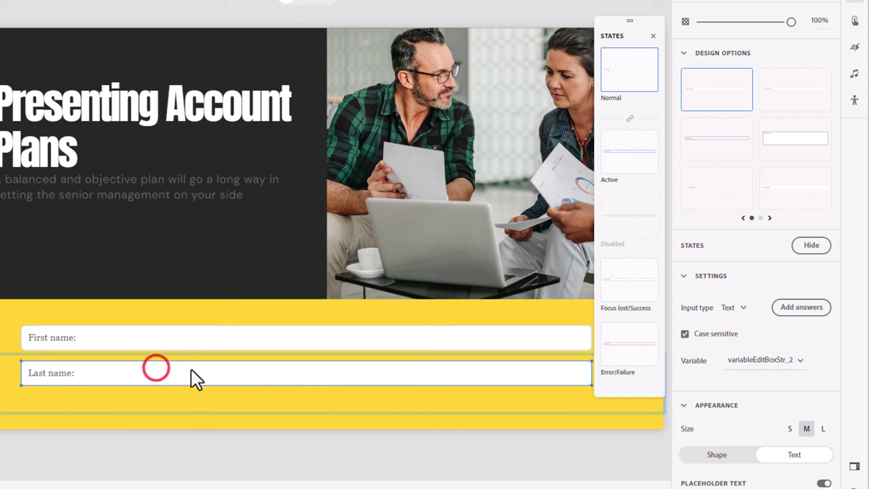
pyautogui.click(801, 367)
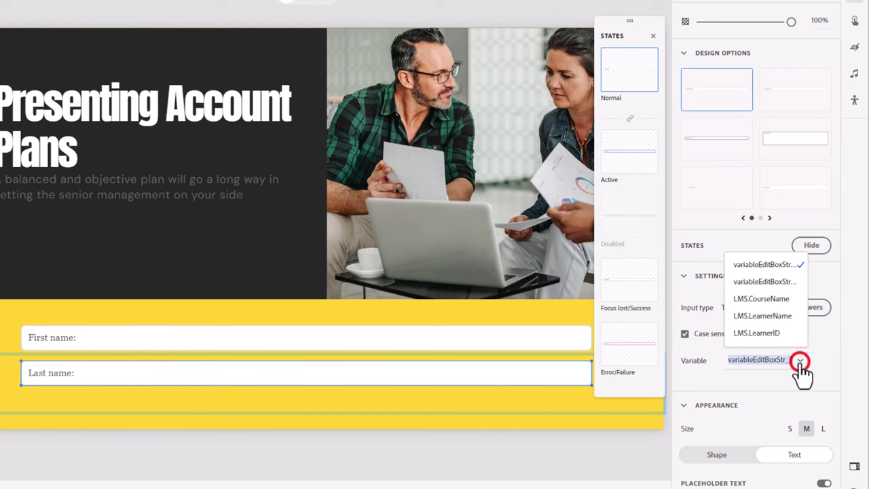
pyautogui.click(802, 367)
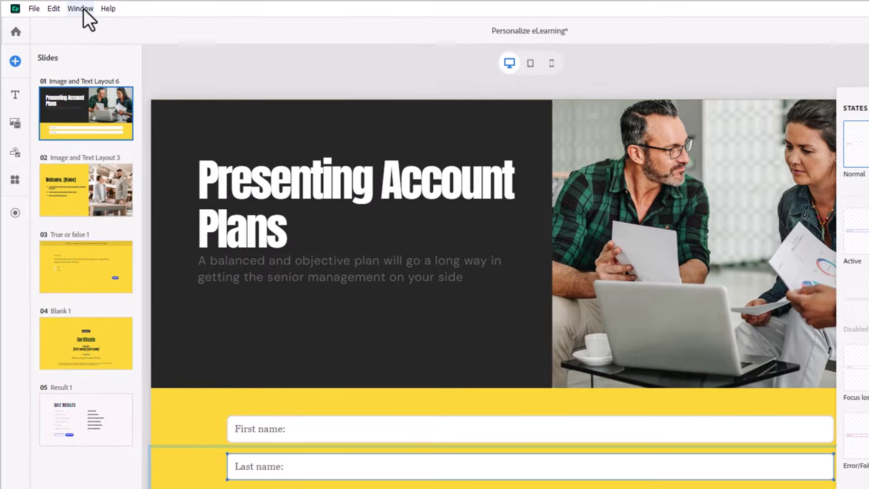
pyautogui.click(84, 10)
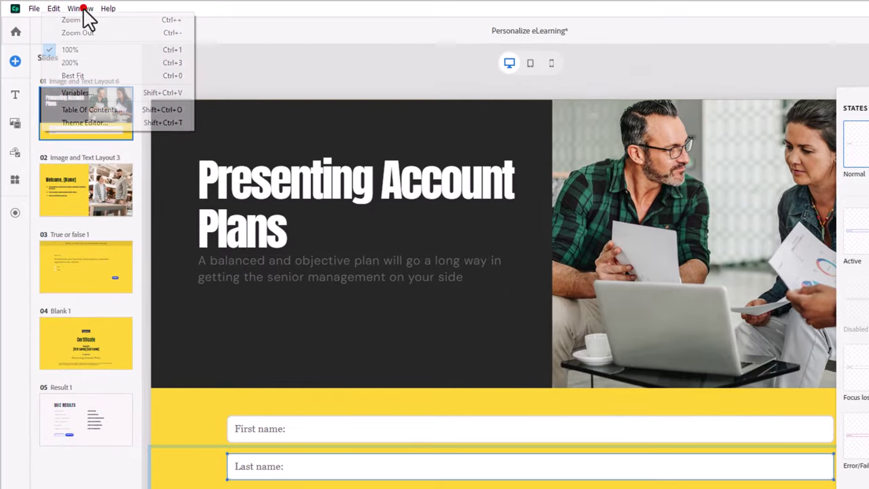
# - In the Variables manager, create the String variable learnerFirstName
pyautogui.click(77, 90)
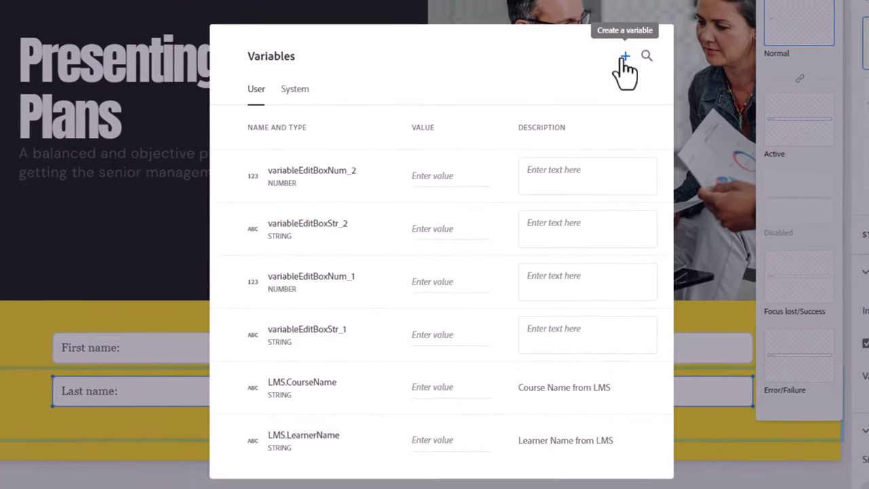
pyautogui.click(723, 176)
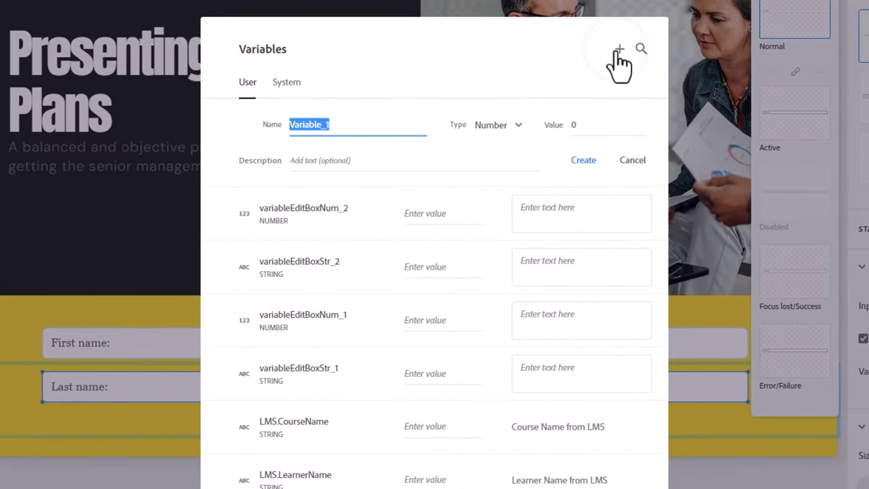
pyautogui.write('learnerFirstName')
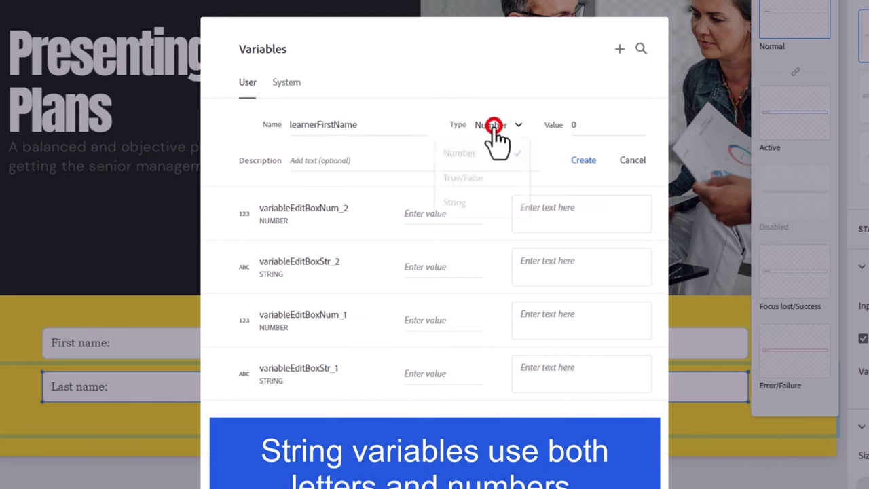
pyautogui.click(479, 199)
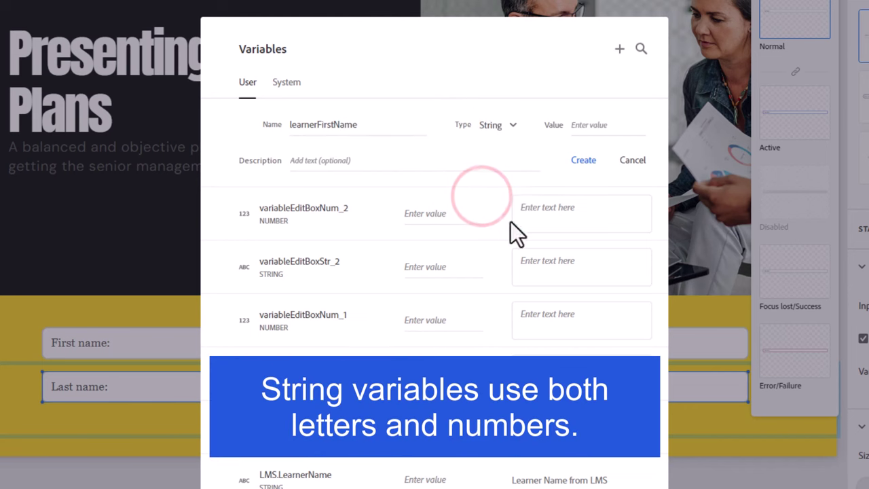
pyautogui.click(588, 163)
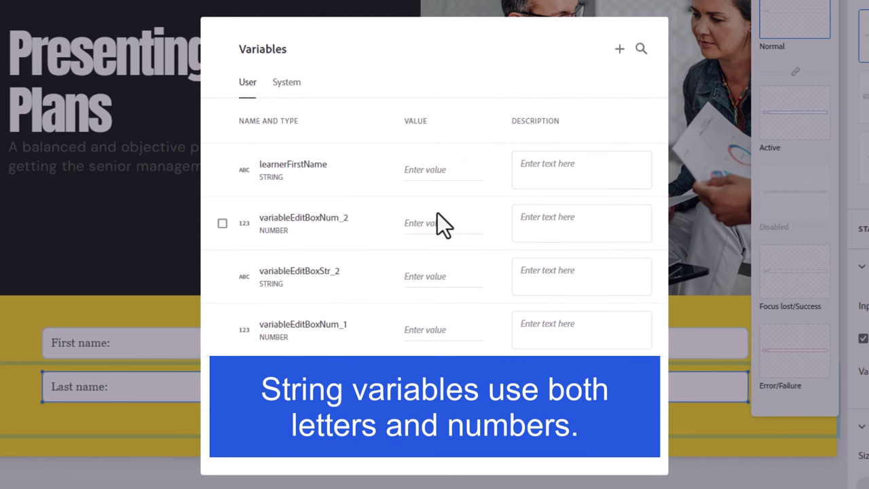
# - Create a second String variable named learnerLastName
pyautogui.click(620, 50)
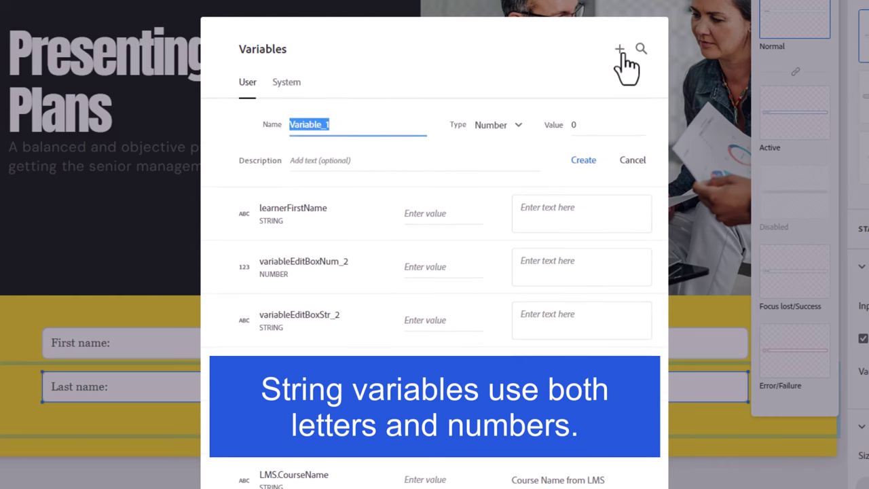
pyautogui.write('learnerLast')
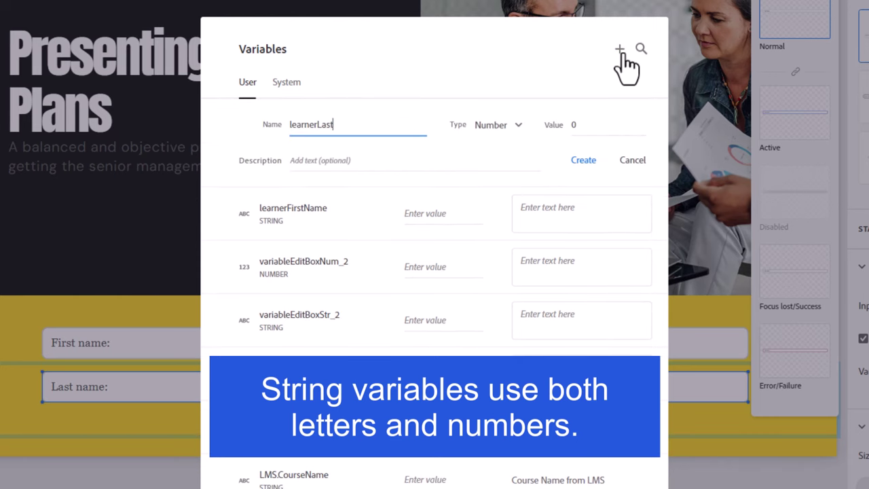
pyautogui.write('Name')
pyautogui.click(491, 125)
pyautogui.click(473, 205)
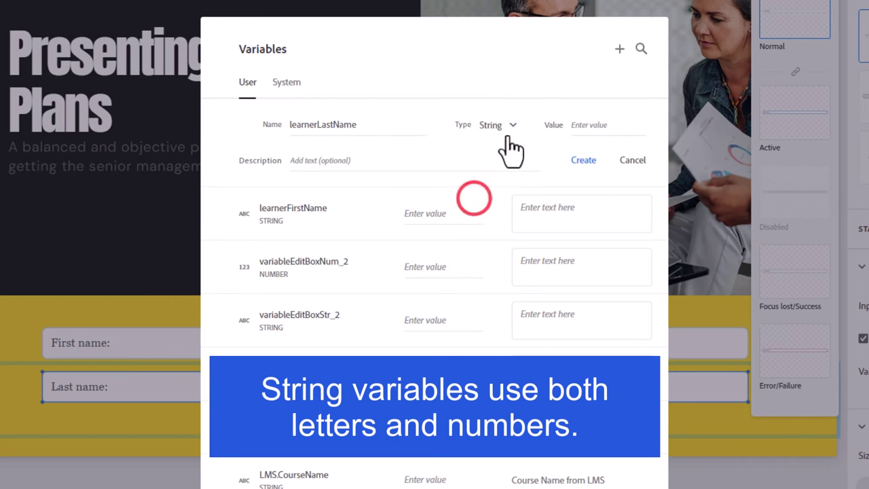
pyautogui.click(584, 160)
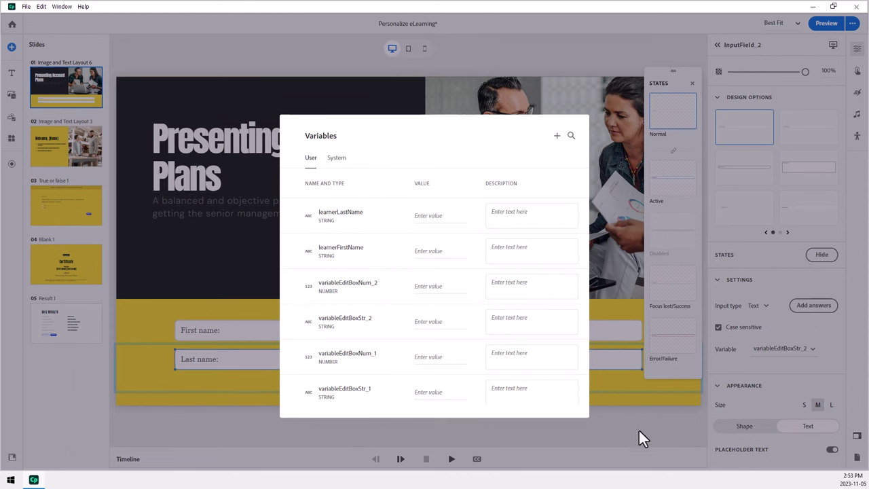
# - Close the Variables dialog and set the First name field's variable to learnerFirstName
pyautogui.click(635, 426)
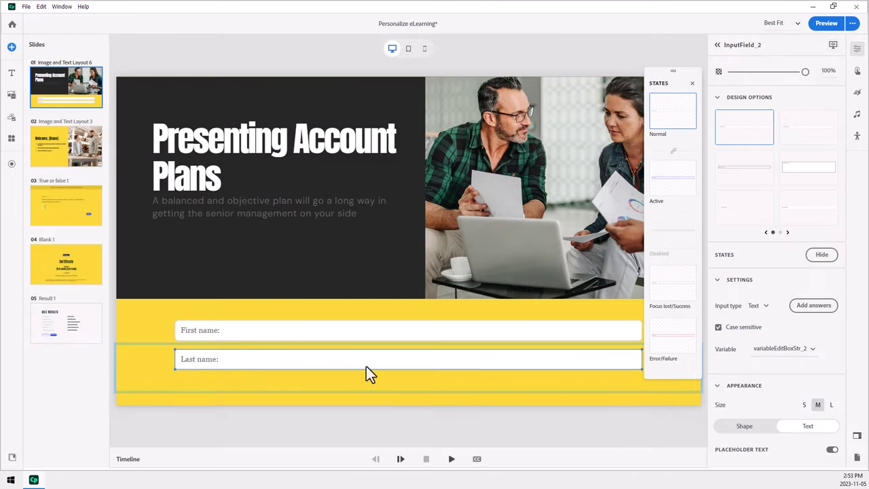
pyautogui.click(222, 330)
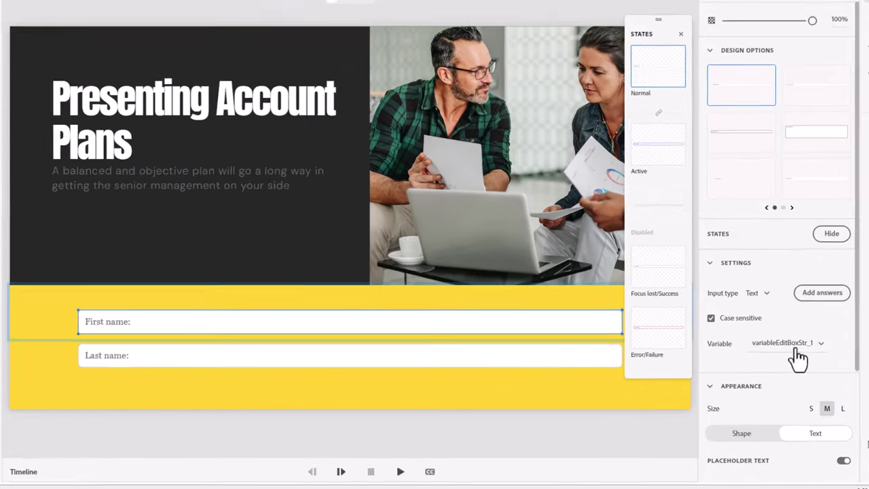
pyautogui.click(791, 348)
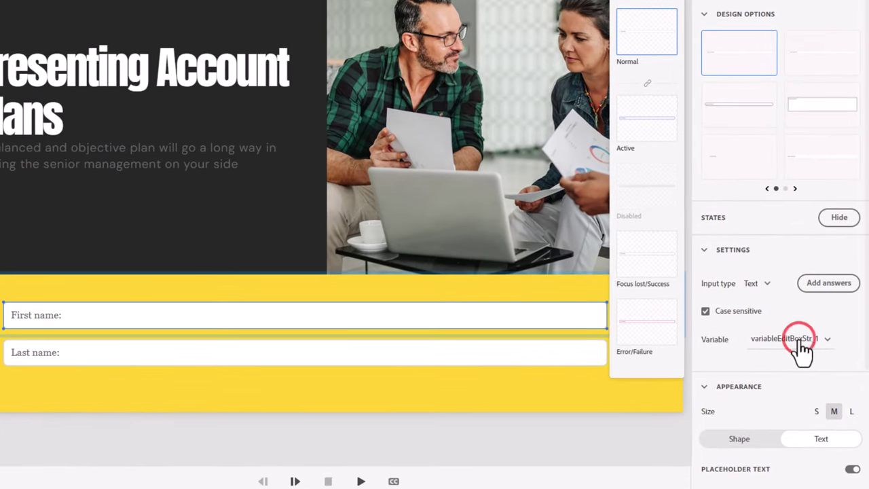
pyautogui.click(827, 339)
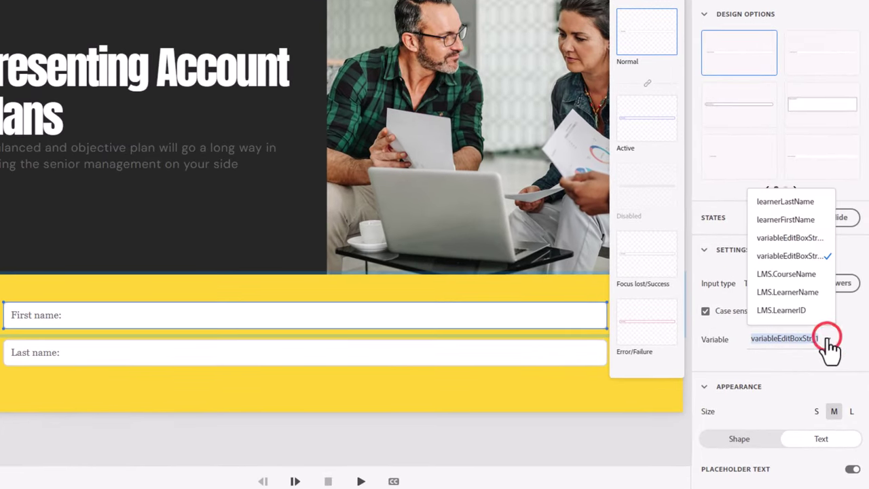
pyautogui.click(793, 222)
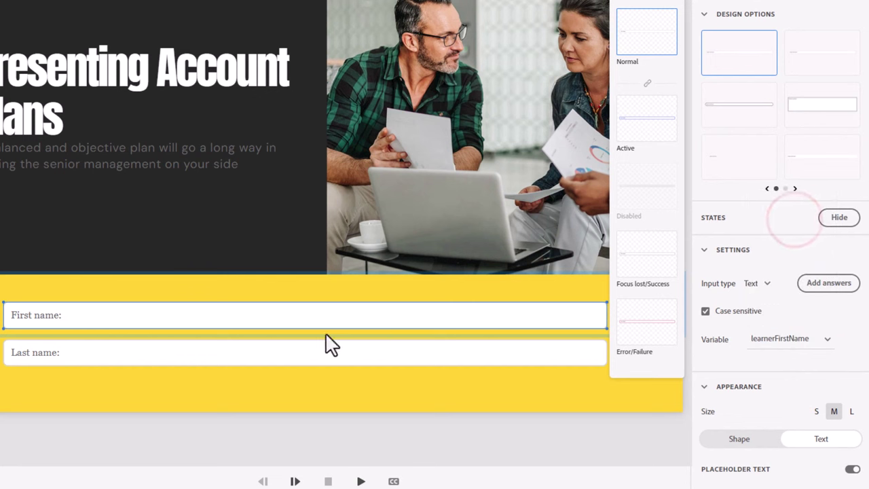
# - Set the Last name field's variable to learnerLastName
pyautogui.click(70, 356)
pyautogui.click(50, 353)
pyautogui.click(826, 340)
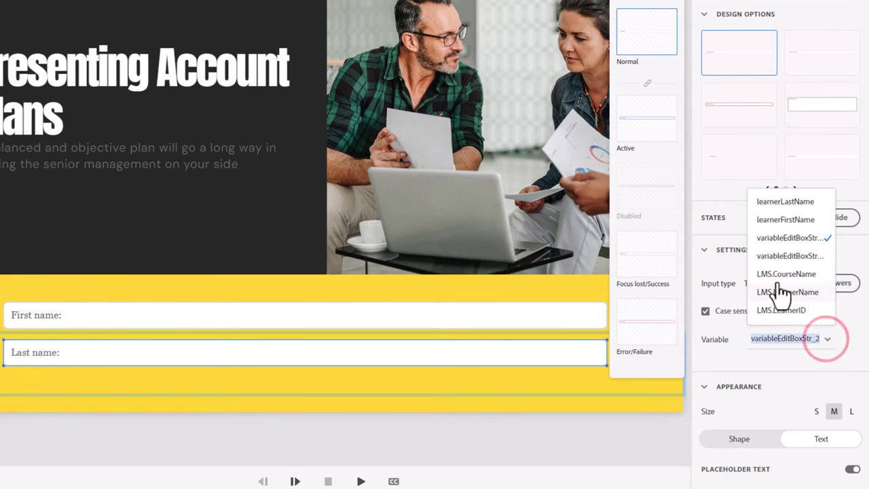
pyautogui.click(791, 202)
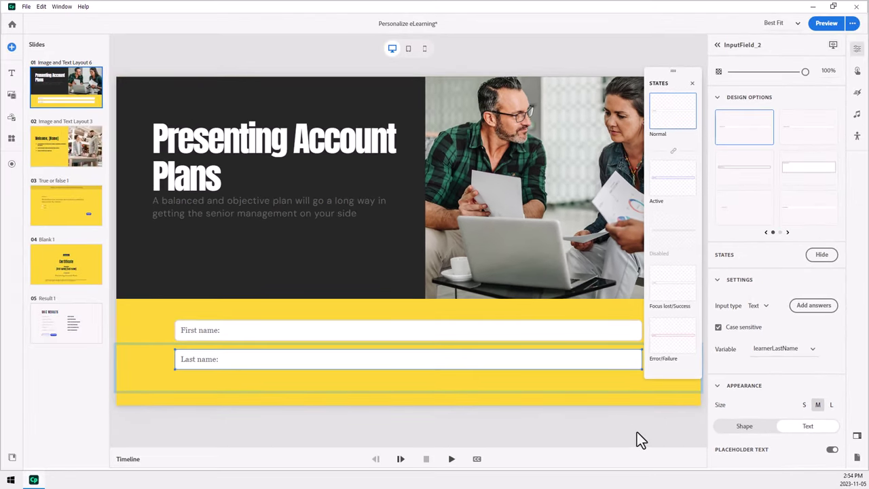
pyautogui.click(637, 433)
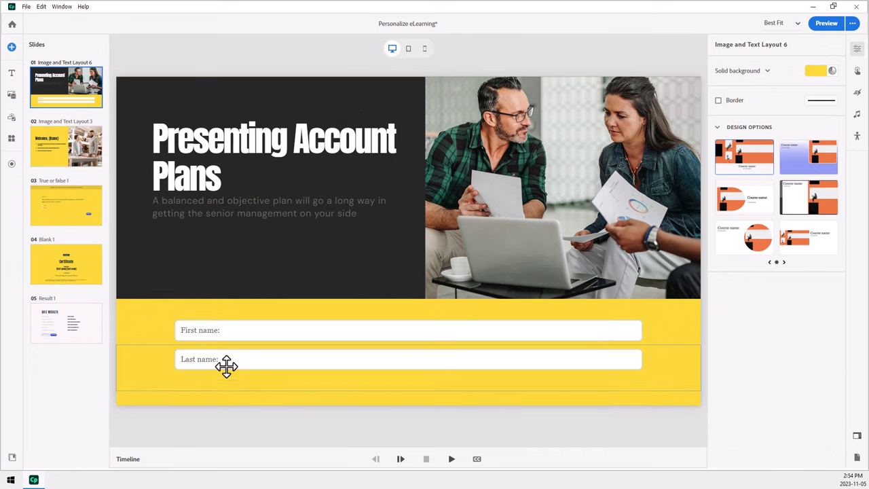
# - On slide 2, change the heading to 'Welcome, $$learnerFirstName$$:' in place of [Name]
pyautogui.click(59, 147)
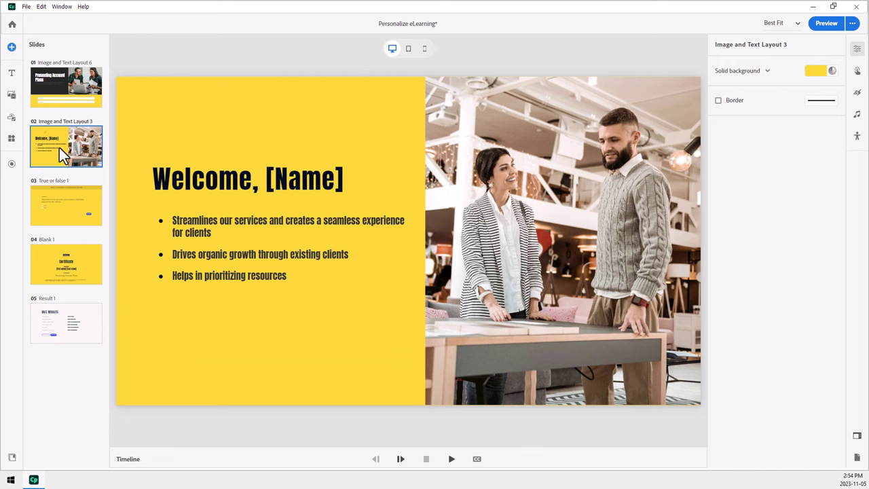
pyautogui.click(267, 180)
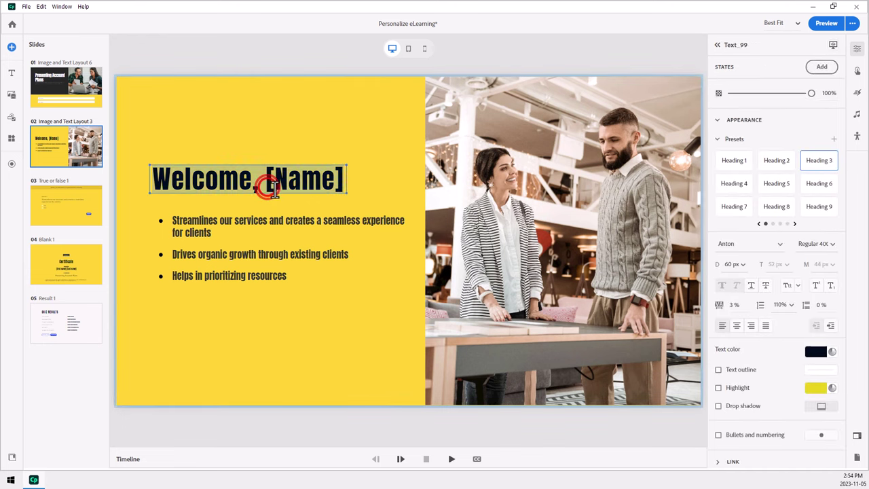
pyautogui.click(268, 179)
pyautogui.moveTo(268, 179); pyautogui.dragTo(369, 197)
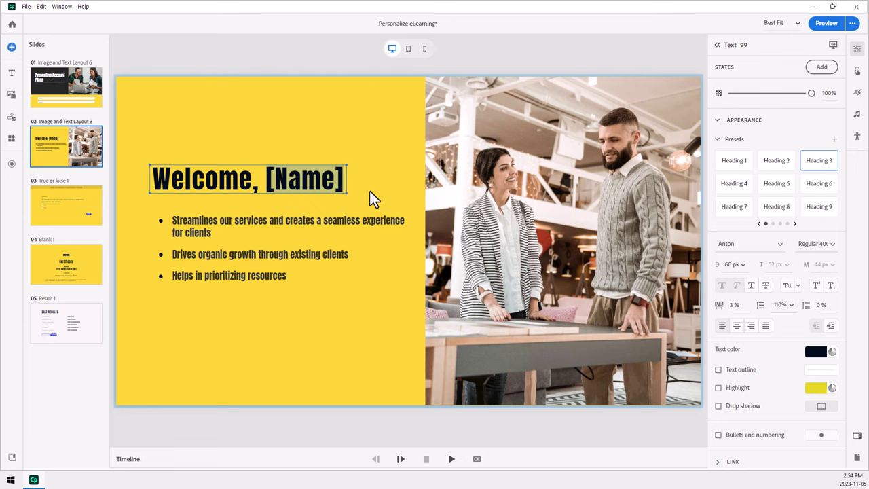
pyautogui.write('$$')
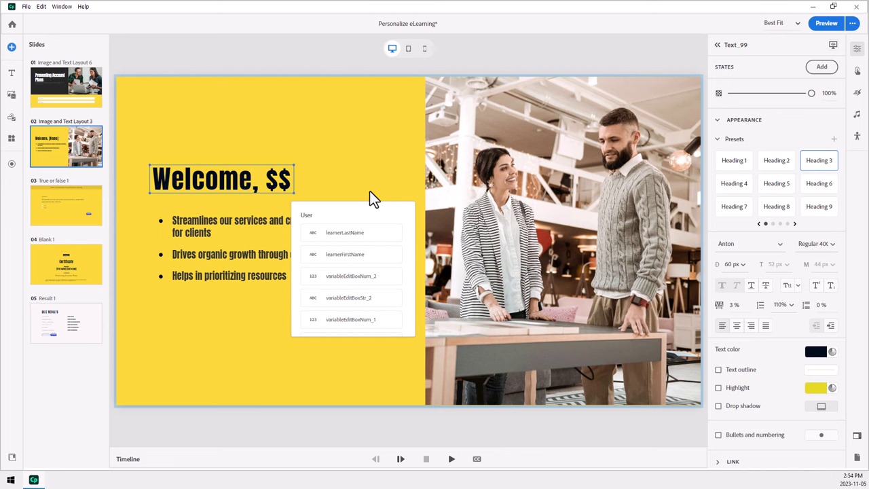
pyautogui.click(341, 255)
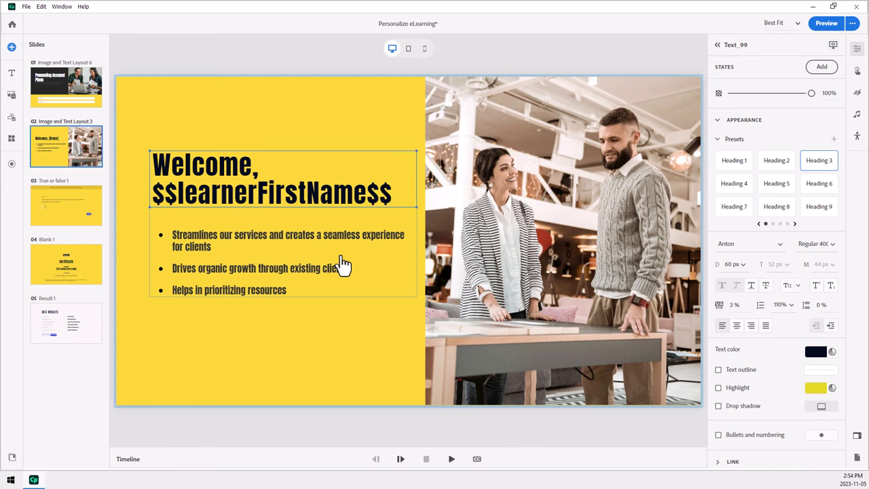
pyautogui.write(':')
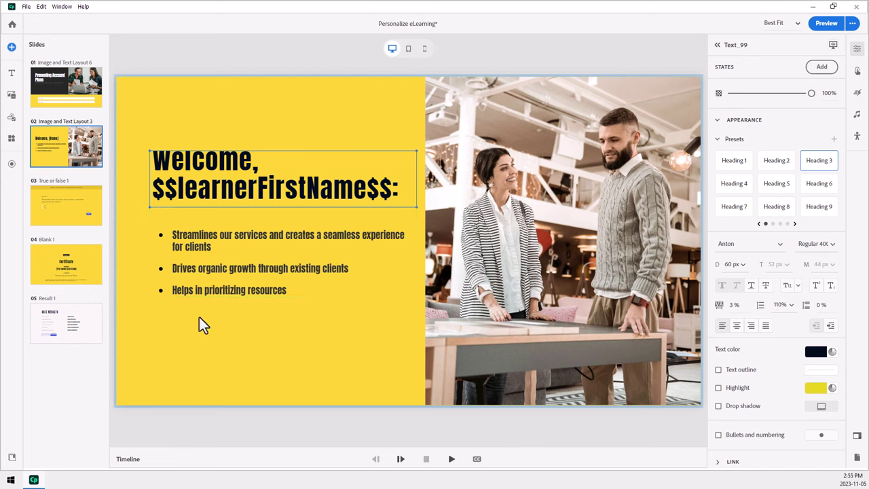
# - On slide 3, replace [Name] in the answer-reminder banner with $$learnerFirstName$$ before the comma
pyautogui.click(82, 204)
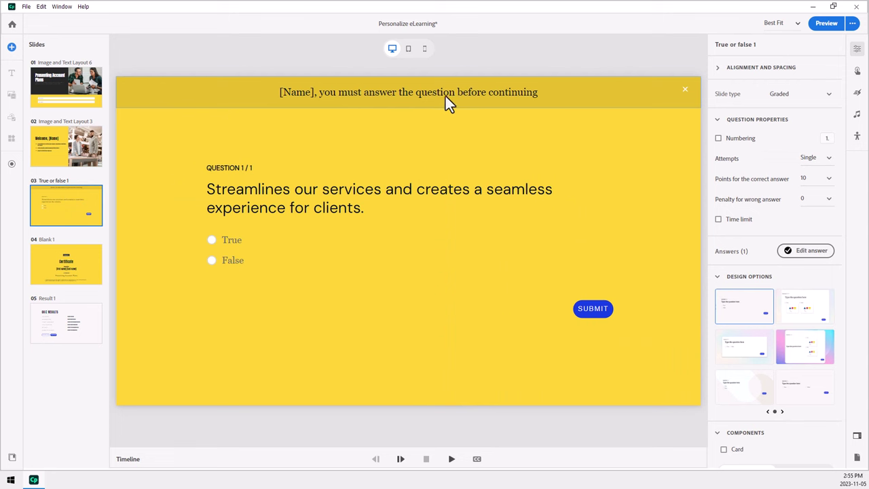
pyautogui.click(322, 93)
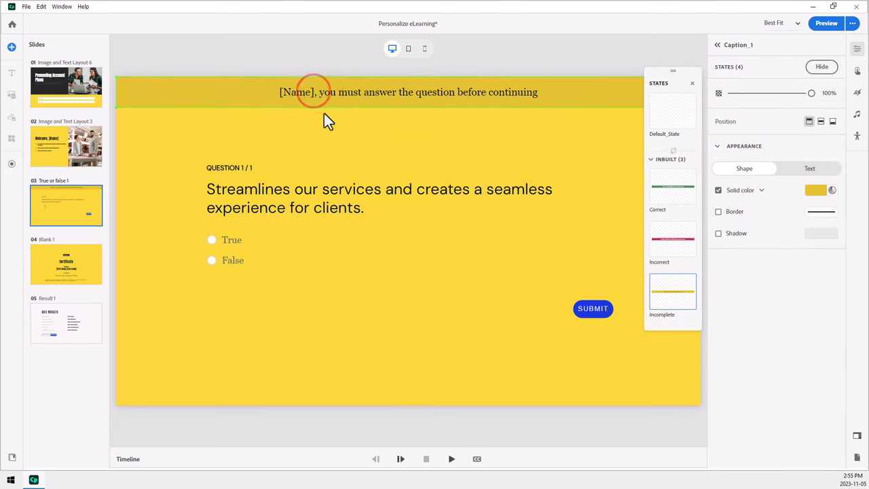
pyautogui.press('BackSpace')
pyautogui.press('BackSpace')
pyautogui.press('BackSpace')
pyautogui.press('BackSpace')
pyautogui.press('BackSpace')
pyautogui.press('BackSpace')
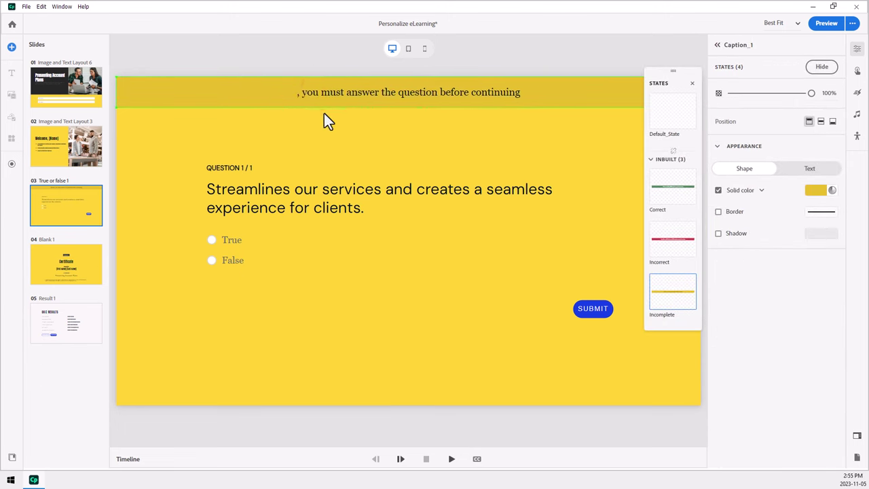
pyautogui.write('$$')
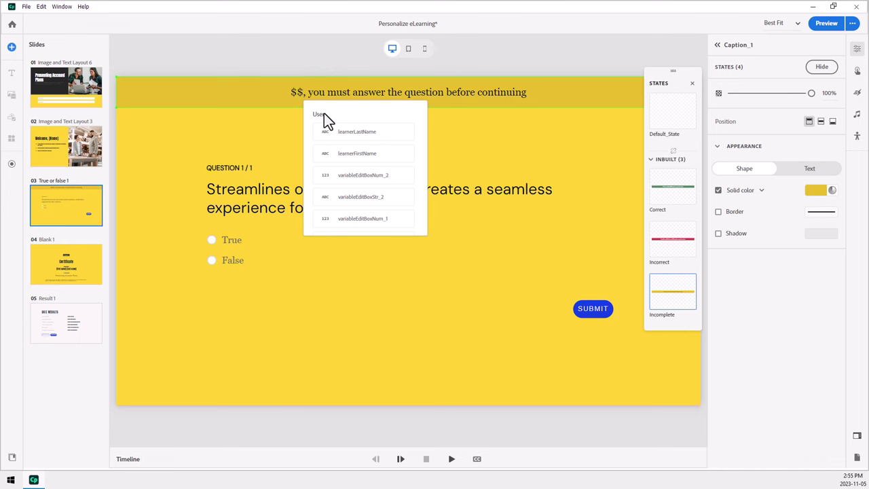
pyautogui.click(359, 153)
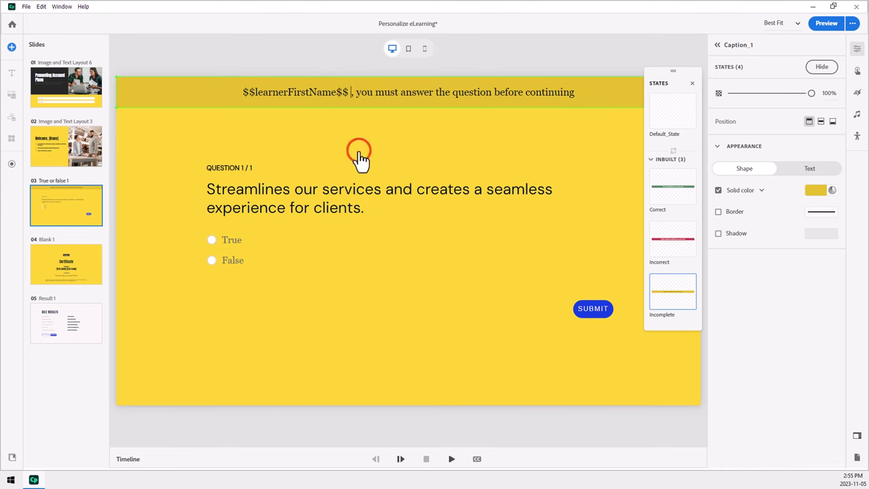
pyautogui.press('BackSpace')
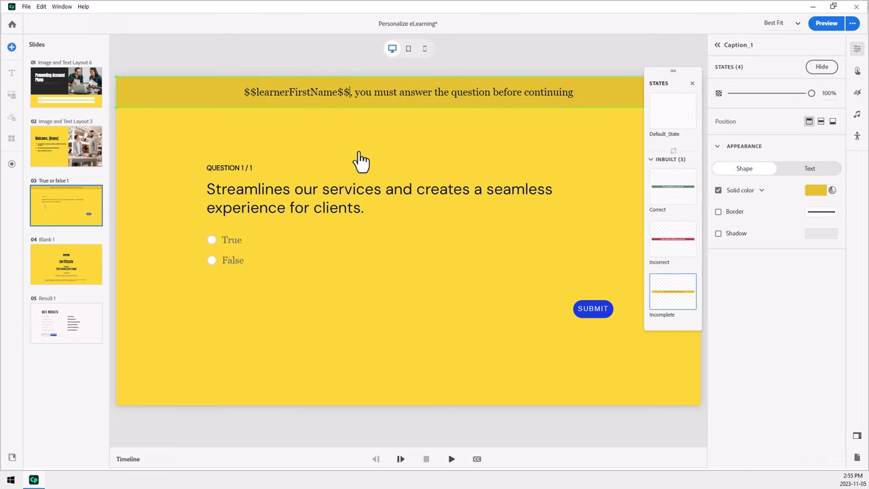
# - Replace [first name] in the incorrect-answer feedback with $$learnerFirstName$$ followed by a comma
pyautogui.click(676, 240)
pyautogui.click(313, 92)
pyautogui.click(317, 93)
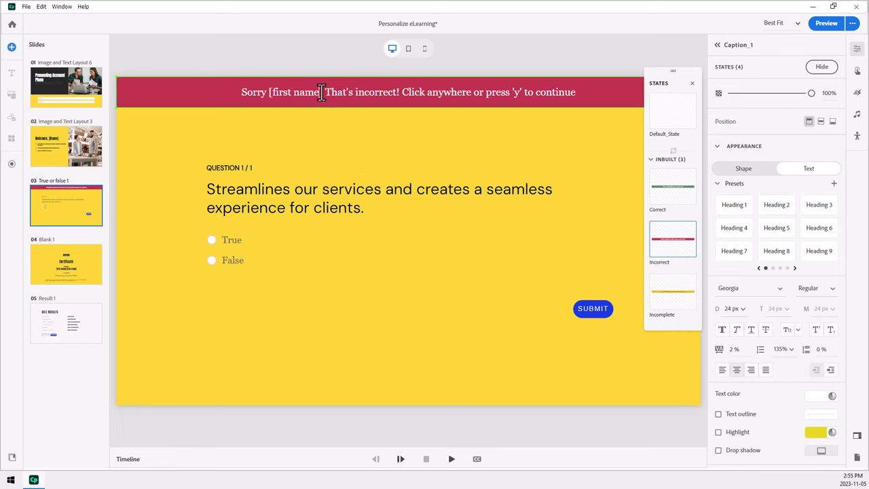
pyautogui.moveTo(322, 93); pyautogui.dragTo(269, 94)
pyautogui.write('$$')
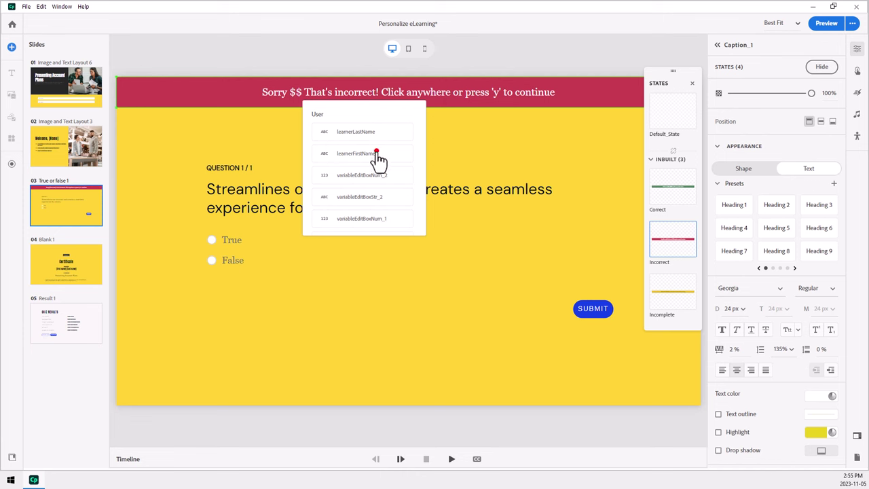
pyautogui.click(377, 152)
pyautogui.write('.')
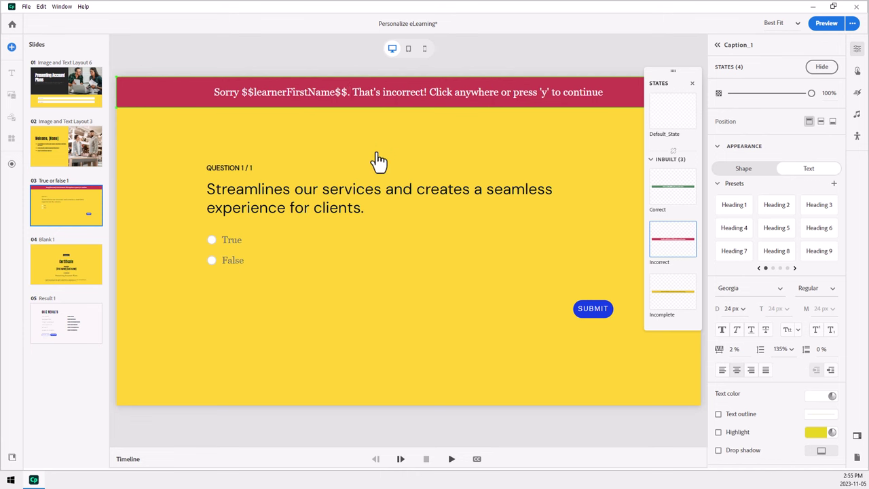
pyautogui.press('BackSpace')
pyautogui.write(',')
# - Make the correct-answer feedback read 'That's correct, $$learnerFirstName$$!' in place of [Name]
pyautogui.click(680, 189)
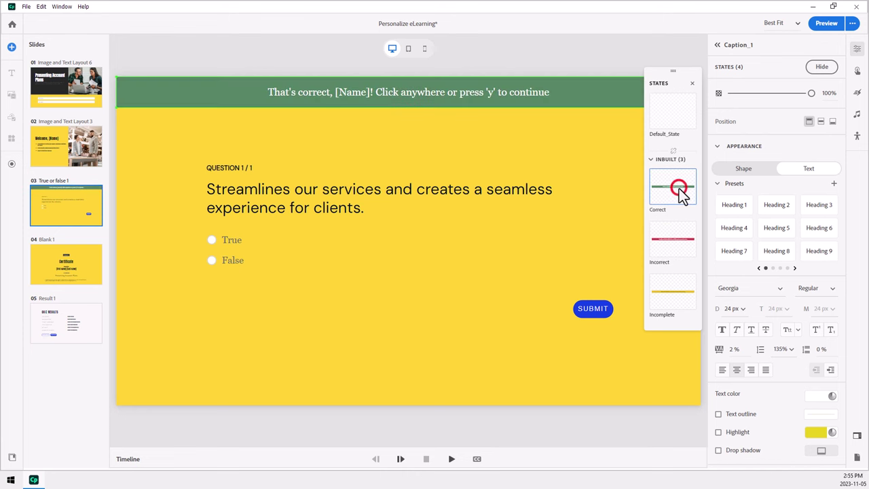
pyautogui.doubleClick(349, 88)
pyautogui.moveTo(335, 91); pyautogui.dragTo(364, 102)
pyautogui.write('$$')
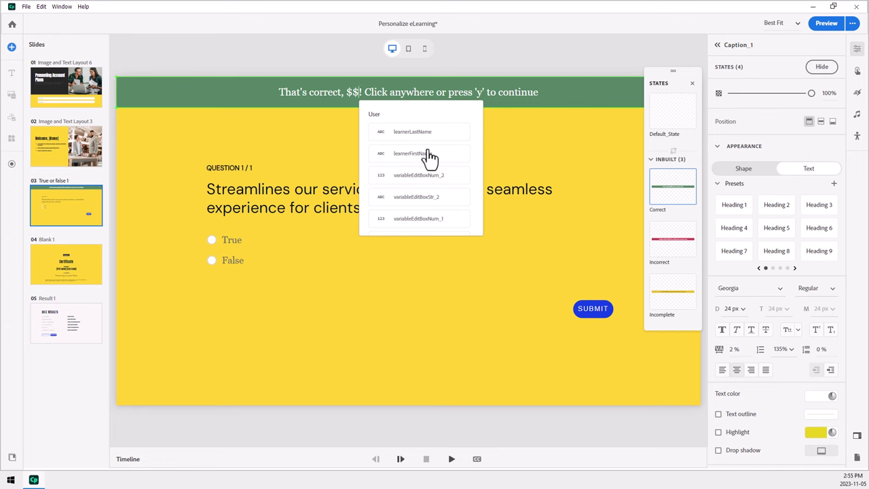
pyautogui.click(427, 151)
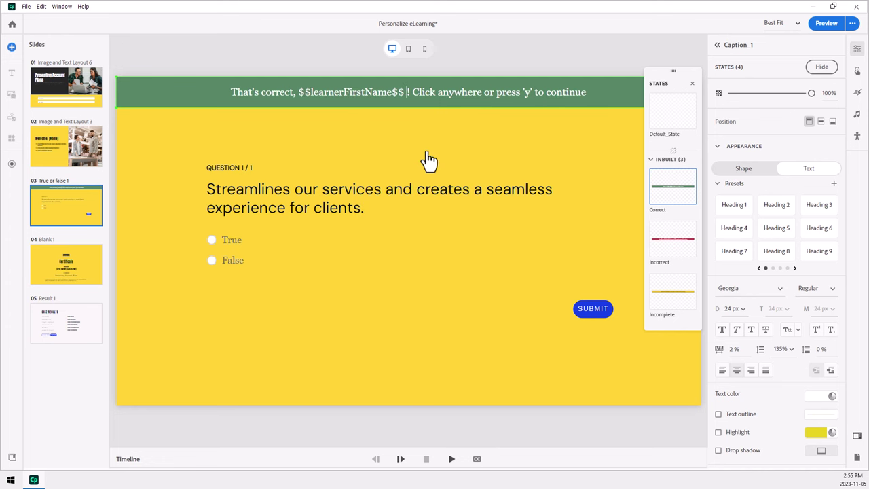
pyautogui.press('Delete')
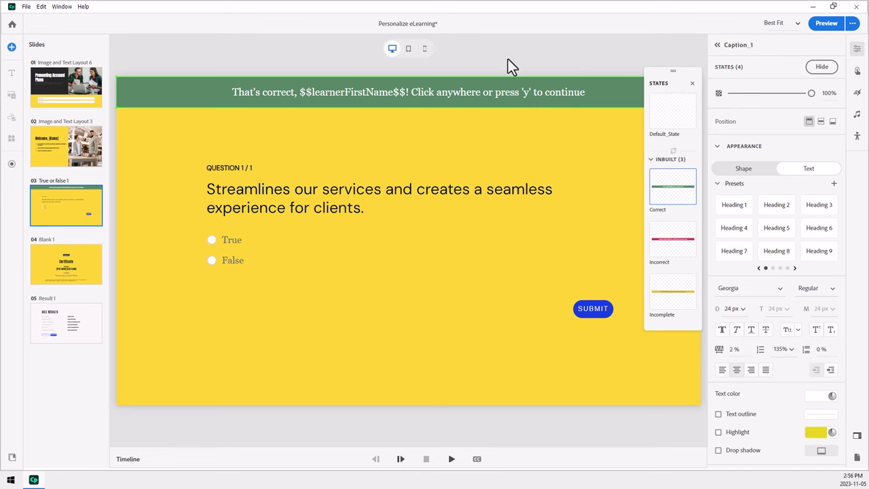
# - On slide 4, make the certificate read 'Awarded to $$learnerFirstName$$ $$learnerLastName$$'
pyautogui.click(70, 259)
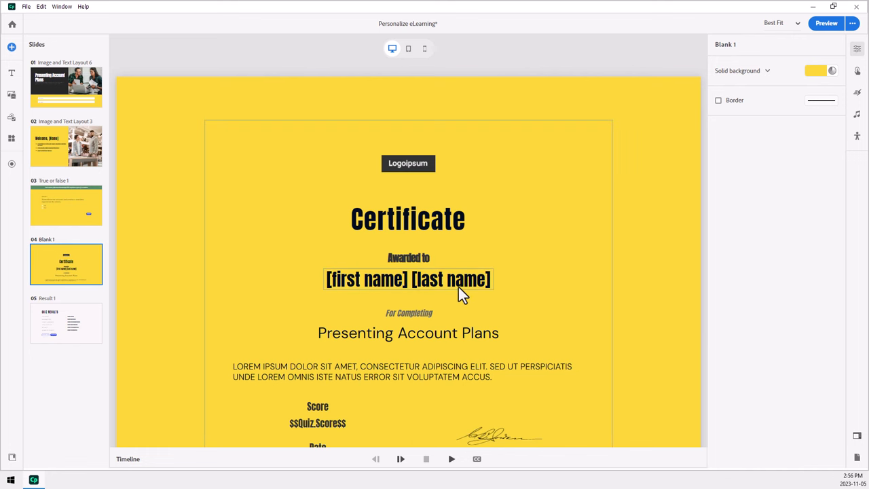
pyautogui.click(362, 281)
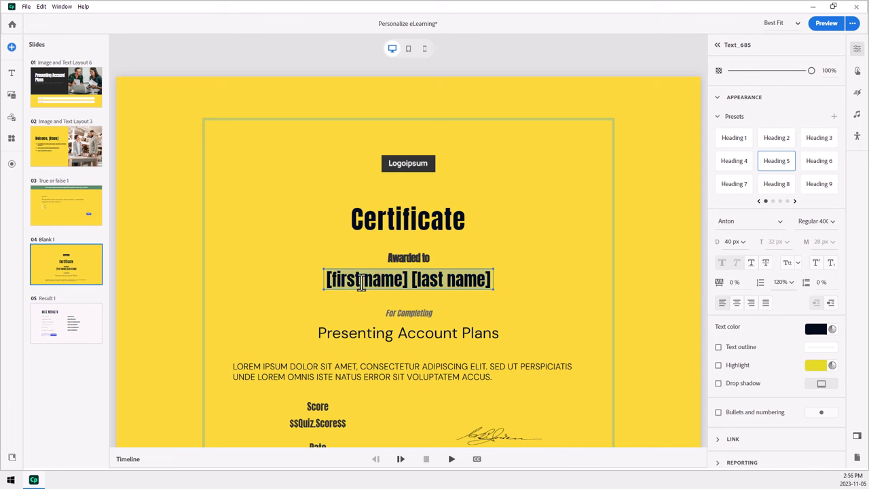
pyautogui.write('$$')
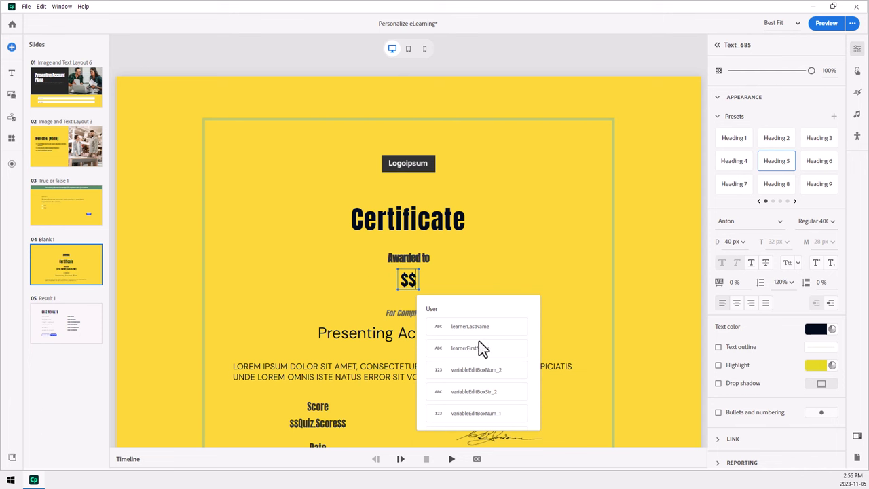
pyautogui.click(485, 349)
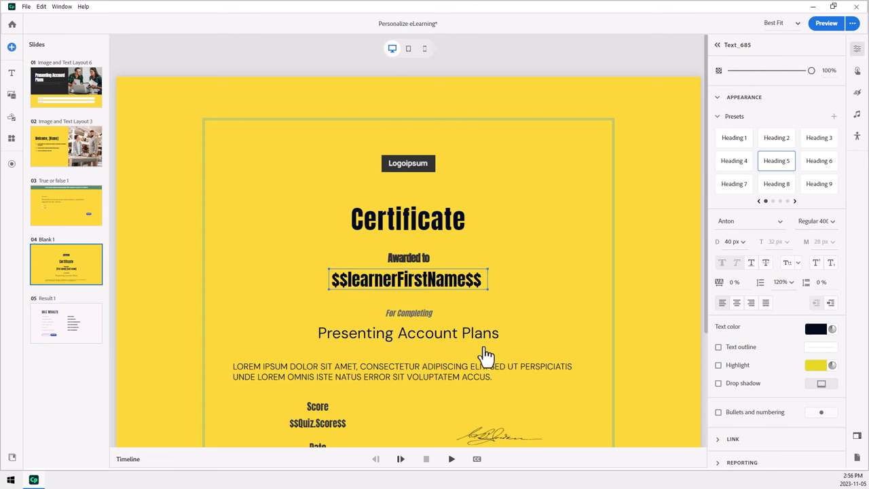
pyautogui.write('$$')
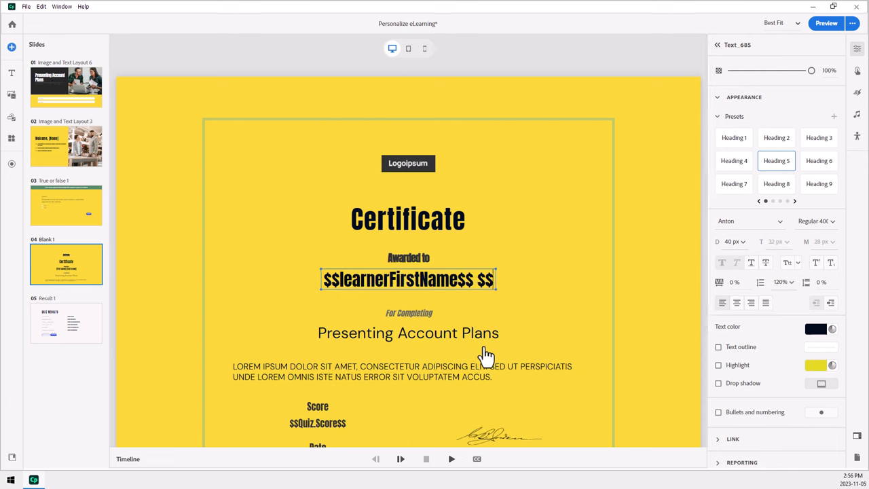
pyautogui.click(546, 327)
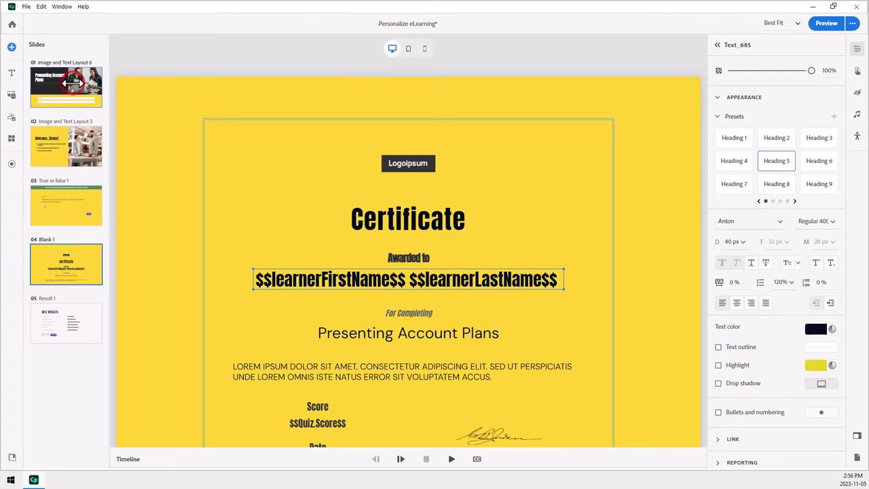
# - Preview the course from slide 01, enter a sample first and last name, and submit True to the quiz
pyautogui.click(68, 84)
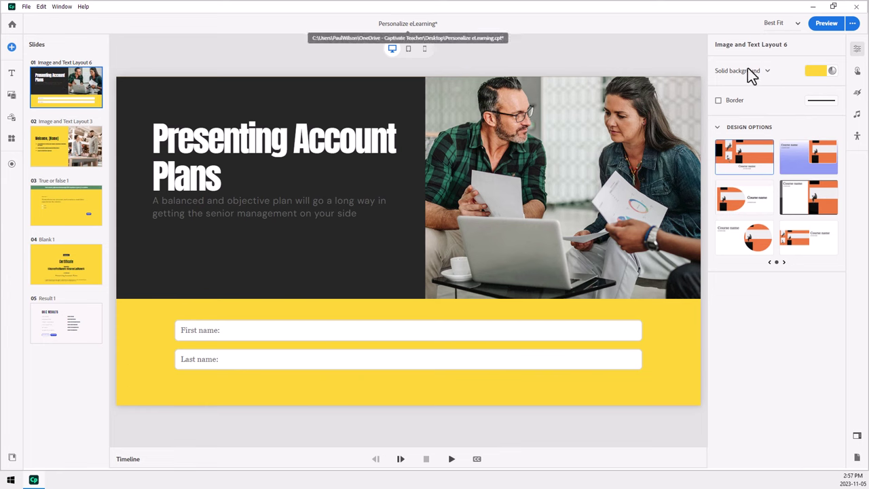
pyautogui.click(827, 28)
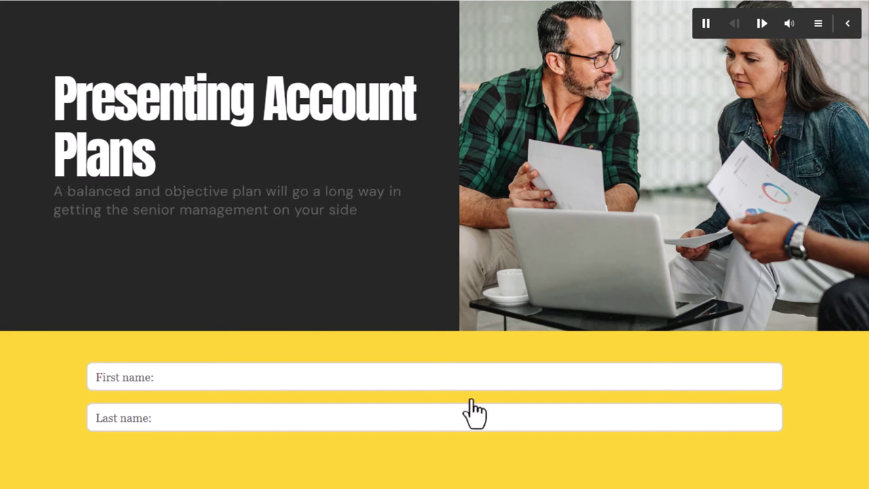
pyautogui.click(203, 376)
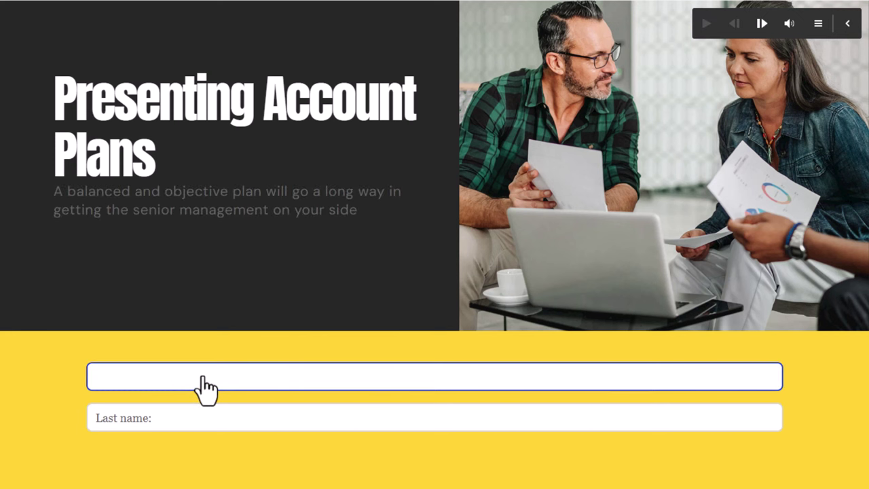
pyautogui.write('John')
pyautogui.press('Tab')
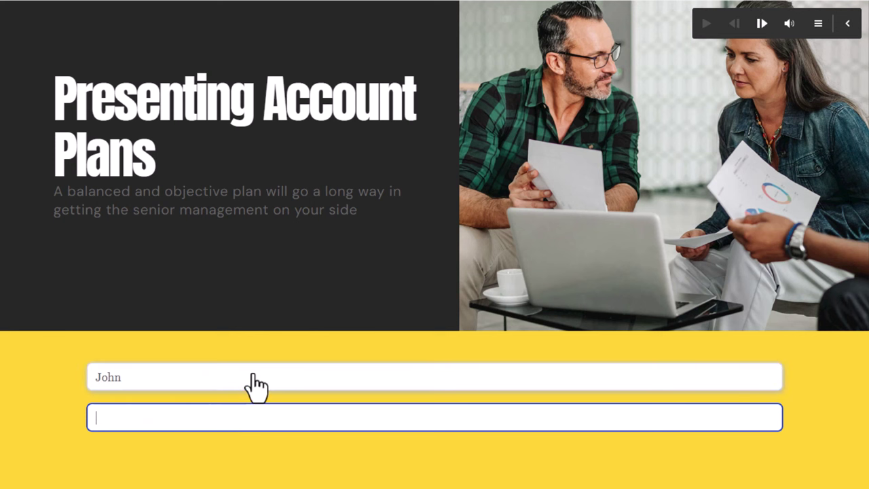
pyautogui.write('Smith')
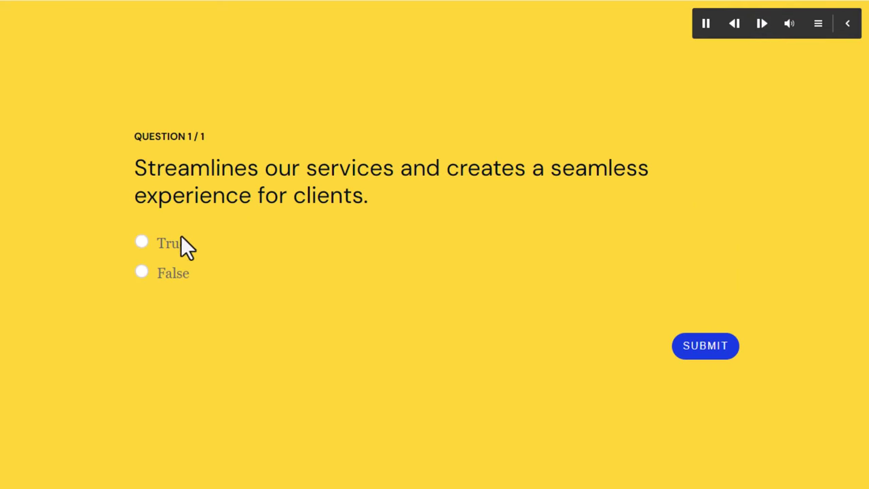
pyautogui.click(143, 242)
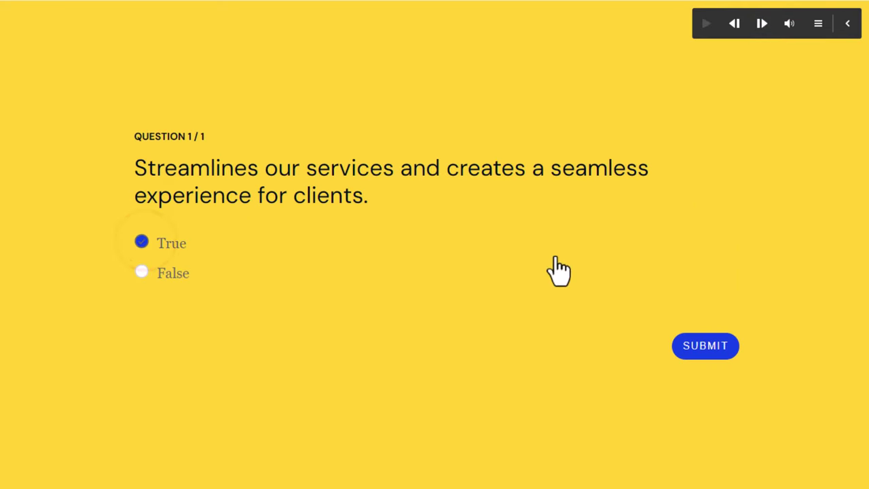
pyautogui.click(719, 354)
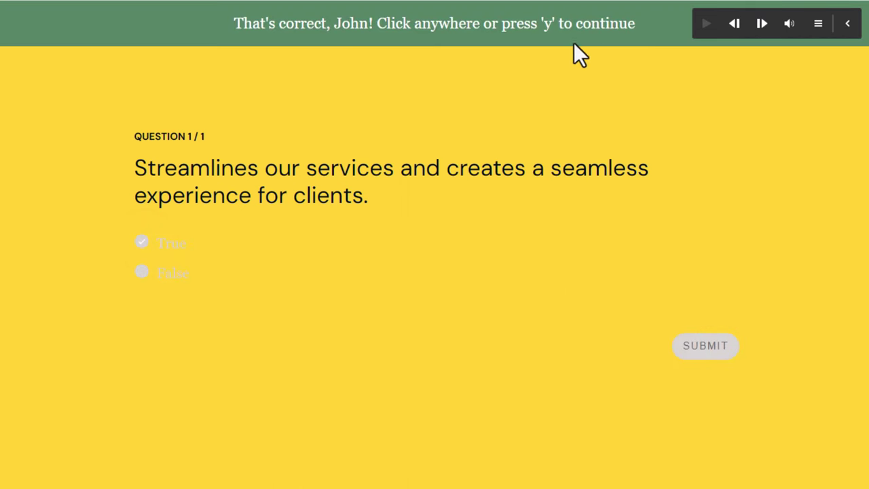
# - Advance the preview to the certificate page and review the learner's full name, score of 10 and date
pyautogui.click(764, 26)
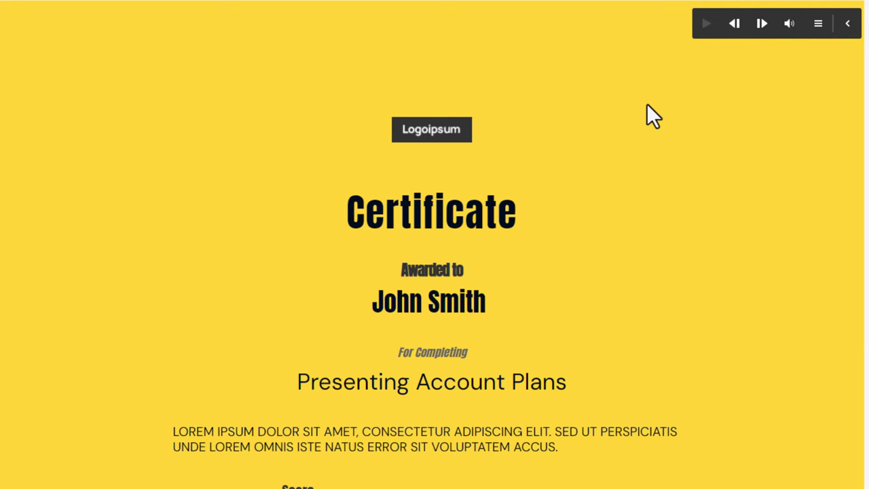
pyautogui.scroll(-3, 646, 109)
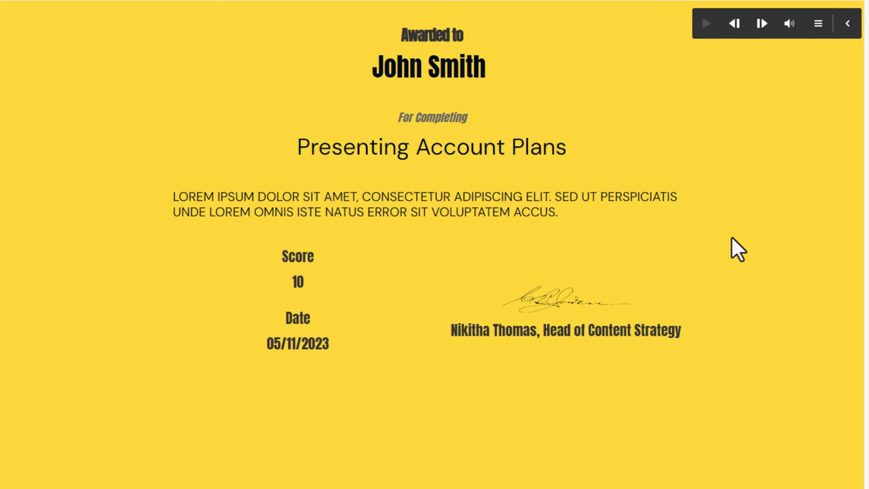
pyautogui.scroll(4, 730, 233)
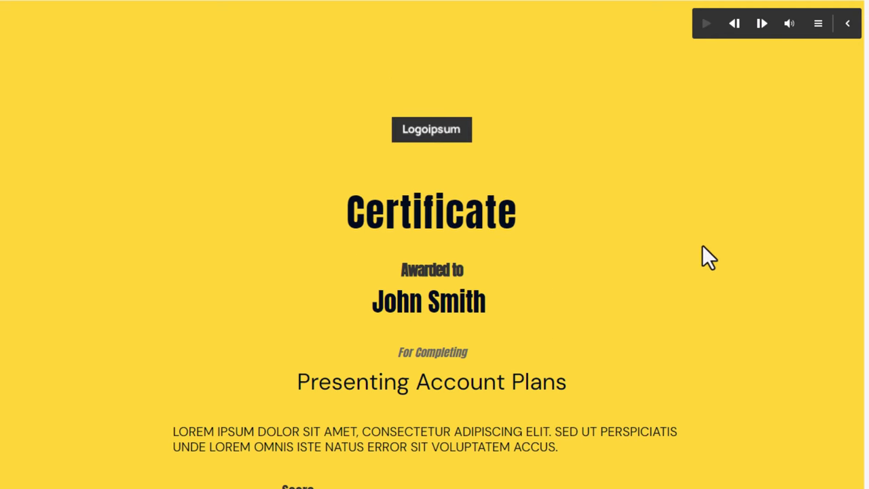